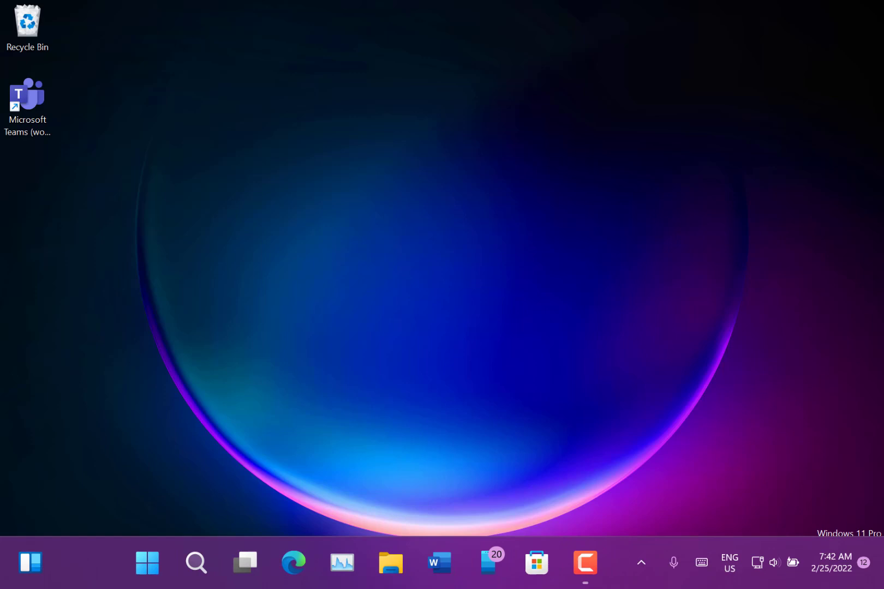
Step: Open and dismiss Start, then collapse, expand and re-collapse the tablet taskbar to its thin bar
left_click(147, 562)
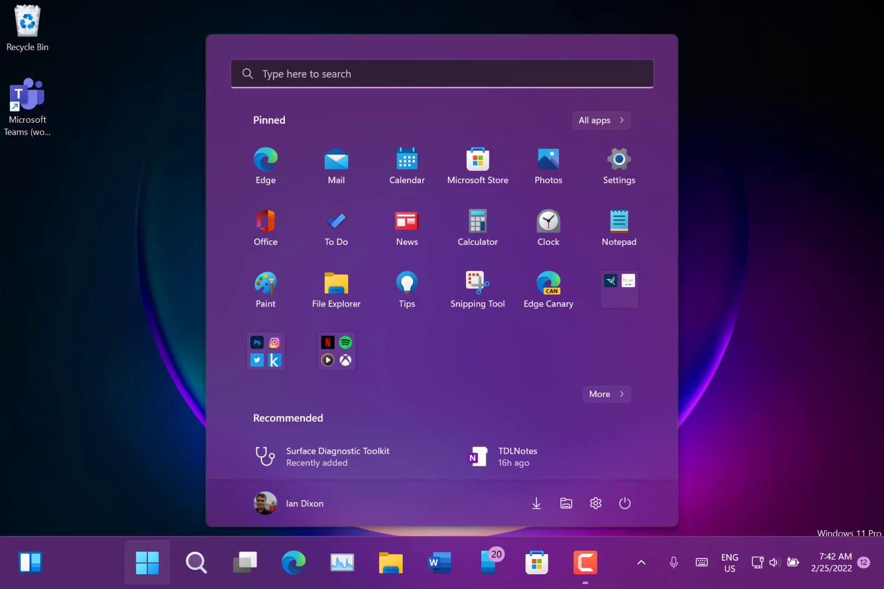
key("Escape")
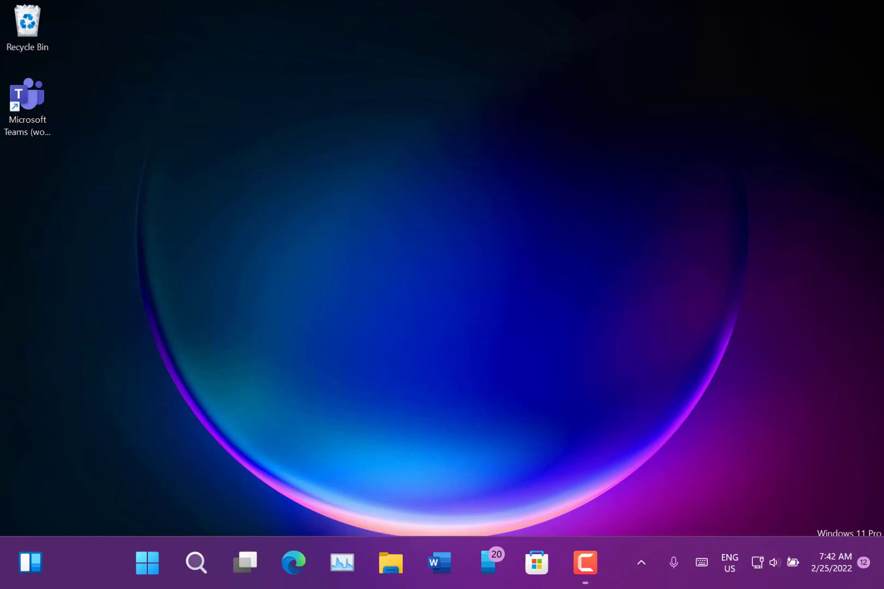
left_click(453, 286)
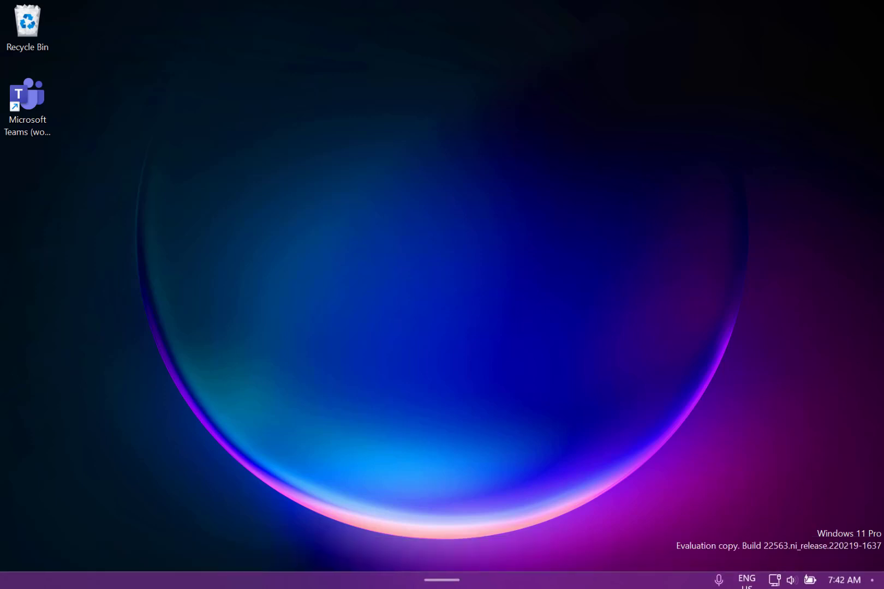
left_click_drag(442, 580, 442, 540)
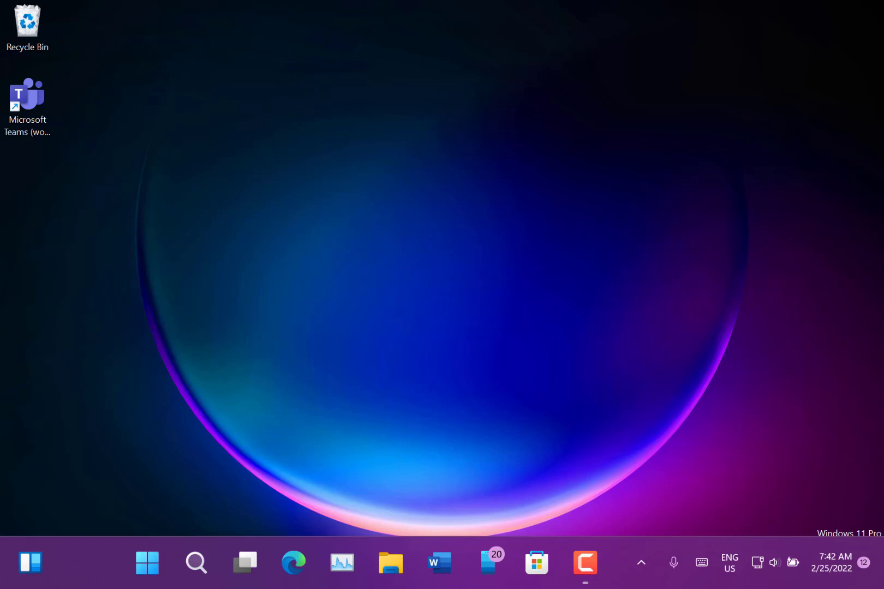
left_click(406, 248)
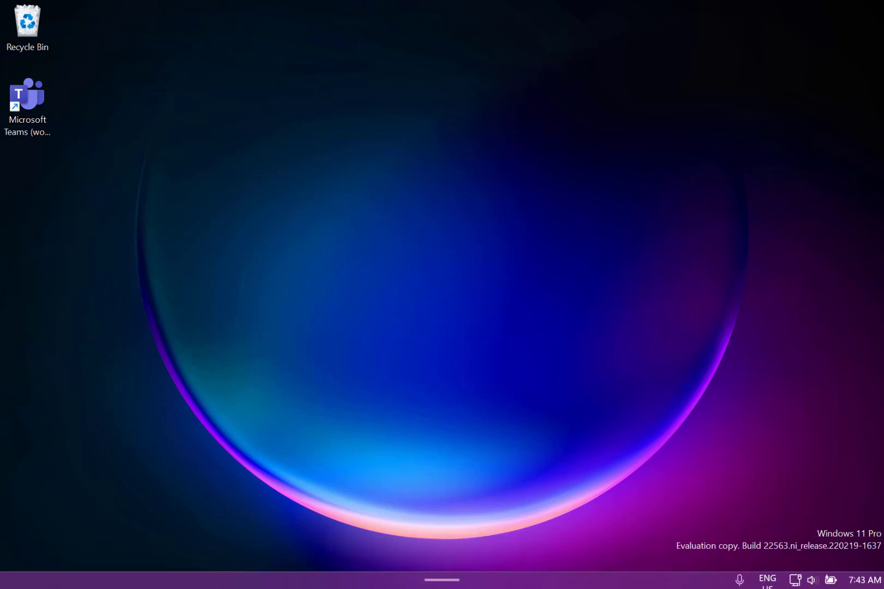
left_click_drag(882, 398, 789, 398)
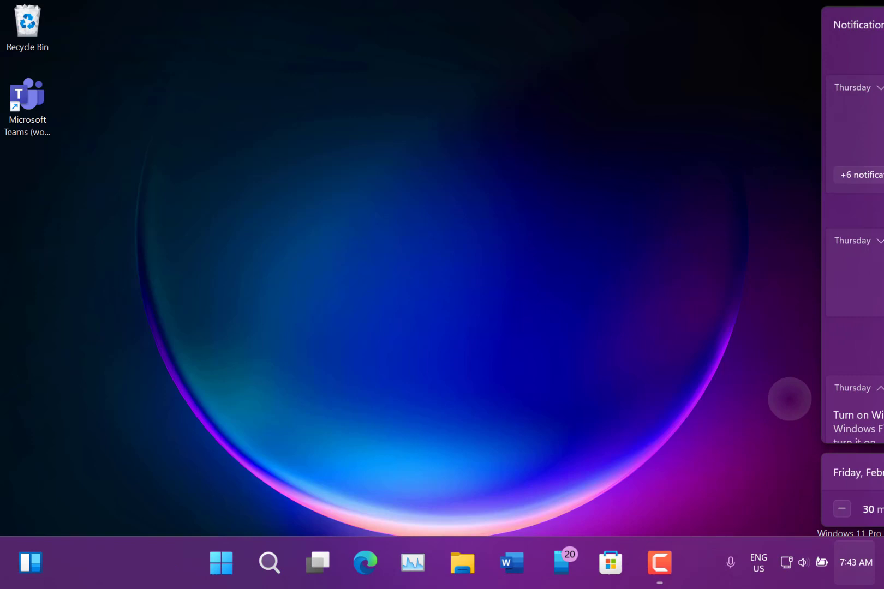
key("Escape")
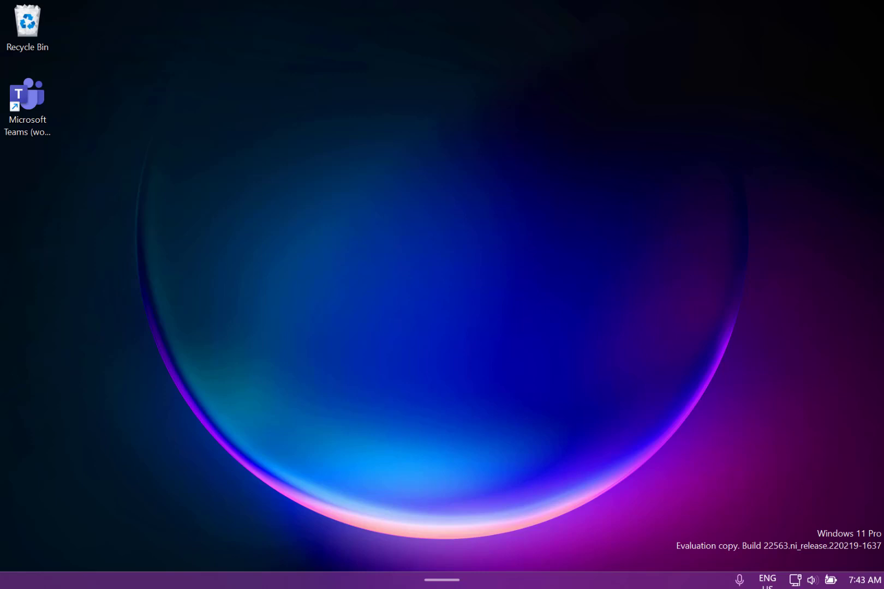
Step: Expand and re-collapse the tablet taskbar, then bring up the Widgets board with Win+W
left_click_drag(442, 584, 442, 540)
left_click(236, 329)
key("super+w")
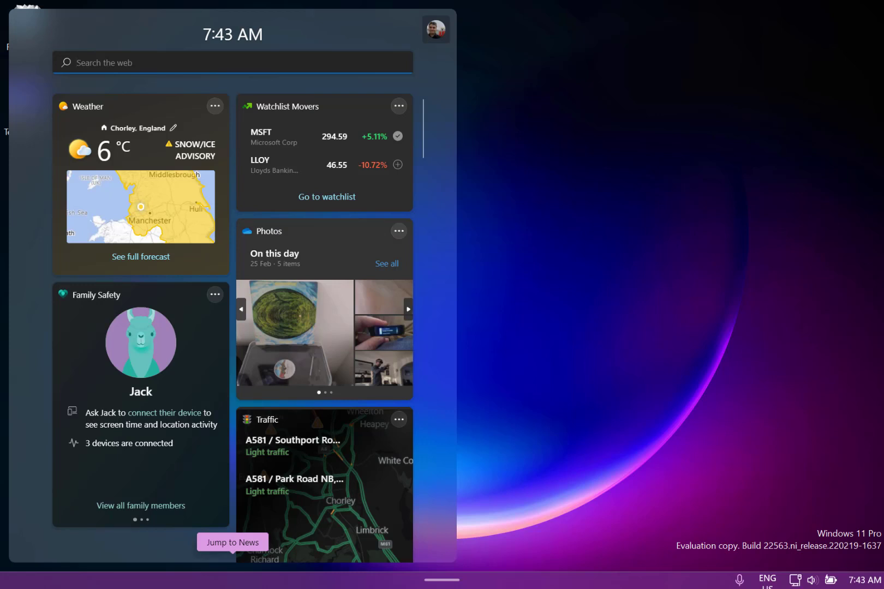
Step: Dismiss the Widgets board by tapping the desktop beside it
left_click(625, 359)
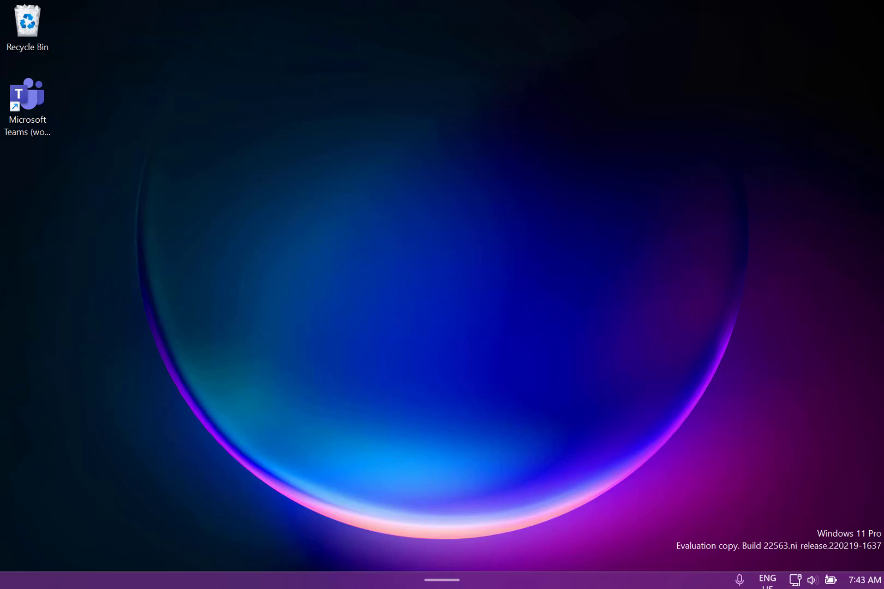
Step: Launch File Explorer with Win+E
key("super+e")
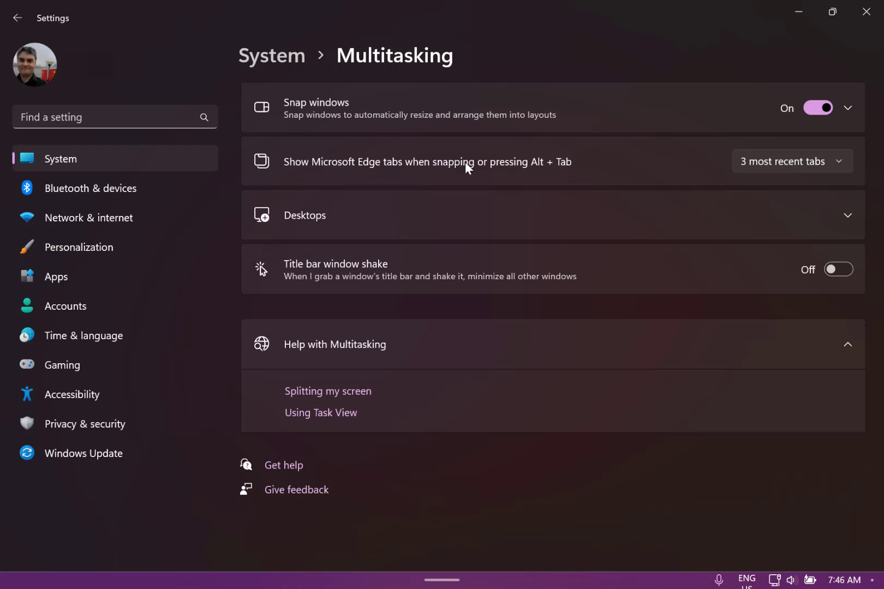
Step: Show the Alt+Tab switcher and cycle through the open windows and Edge tabs
key("alt+Tab")
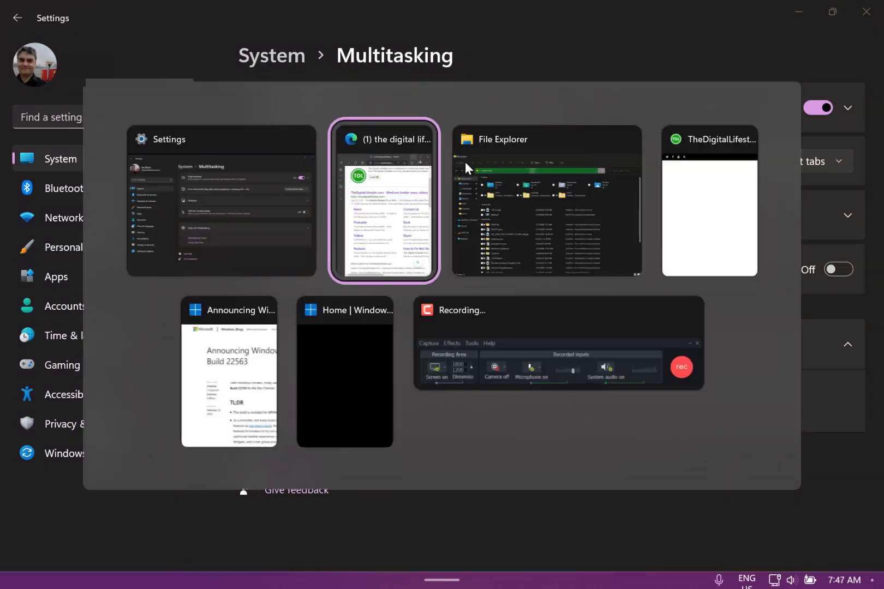
key("Tab")
key("Tab")
key("Tab")
key("Tab")
key("Tab")
key("Tab")
key("Tab")
key("Tab")
key("Tab")
key("Tab")
key("Tab")
key("Tab")
key("Tab")
key("Tab")
key("Tab")
key("Tab")
key("Tab")
key("Tab")
key("Tab")
key("Tab")
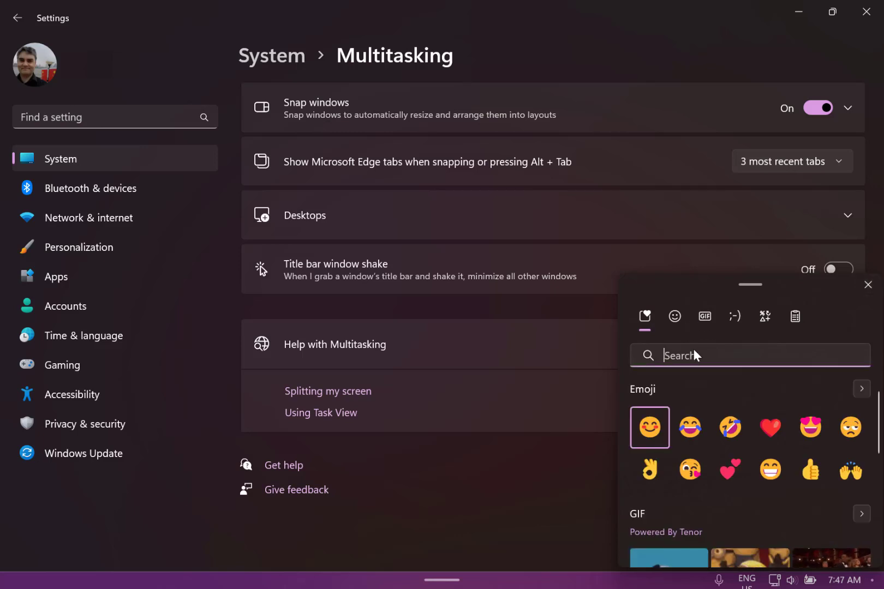
Step: Search the emoji panel for 'troll'
type("troll")
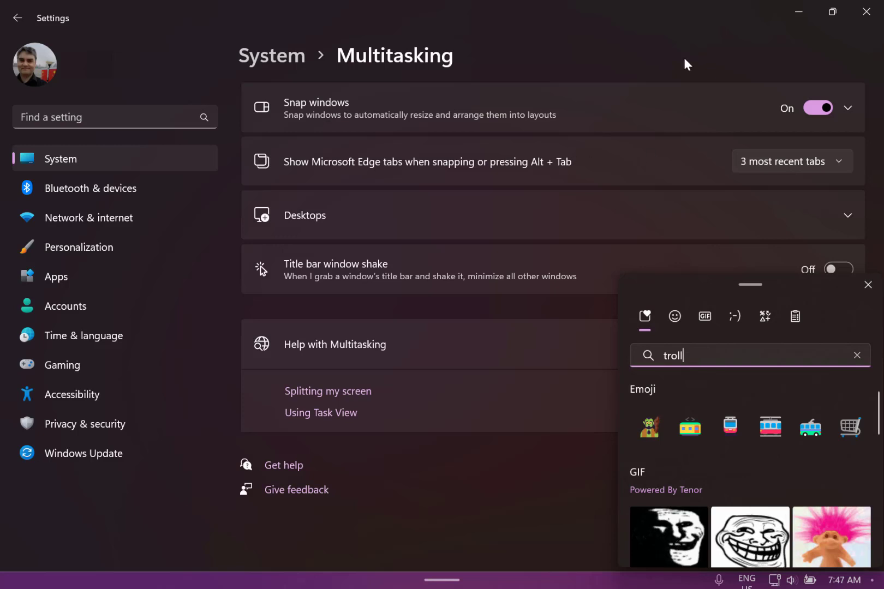
Step: Dismiss the emoji panel by clicking near the top of the screen outside it
left_click(800, 6)
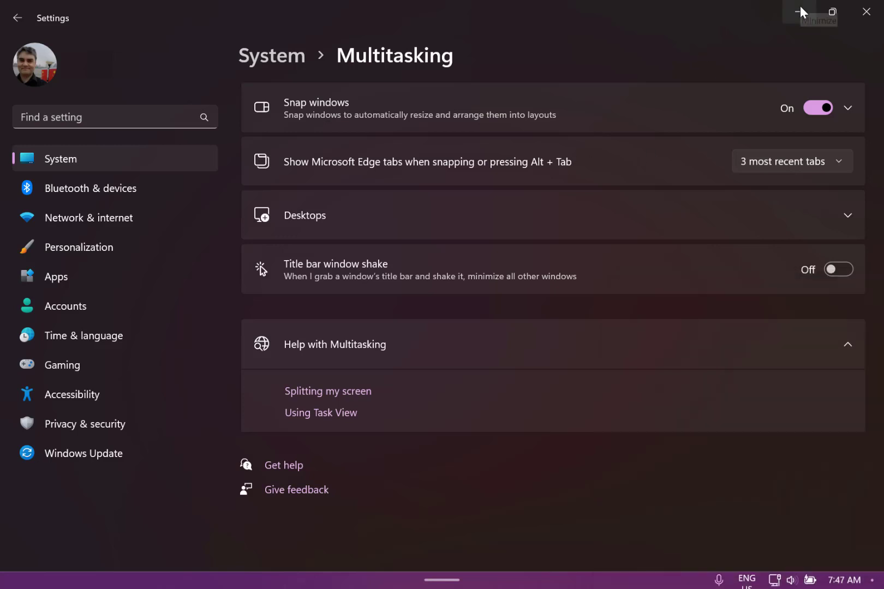